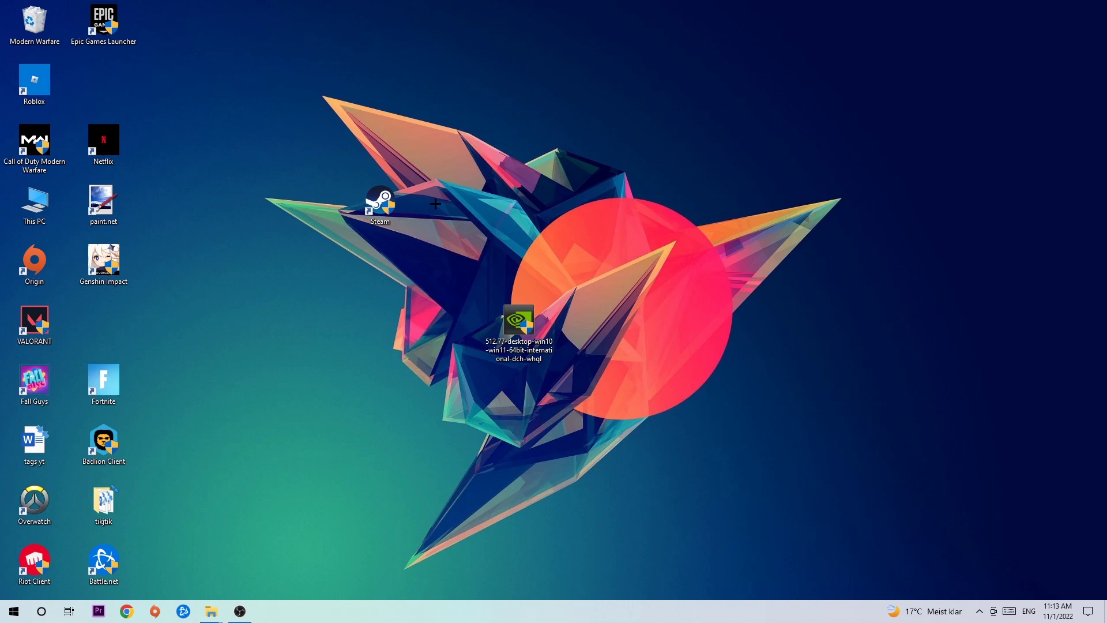
# Step: Switch the keyboard to German, then run ipconfig /flushdns in a maximised Command Prompt
pyautogui.click(1027, 612)
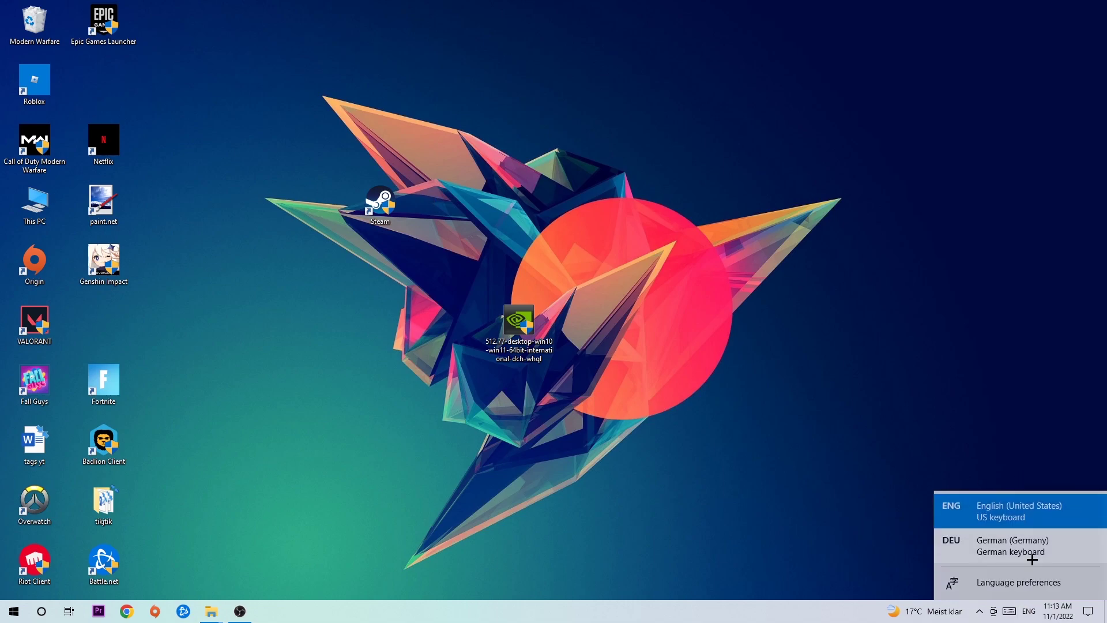
pyautogui.click(1031, 541)
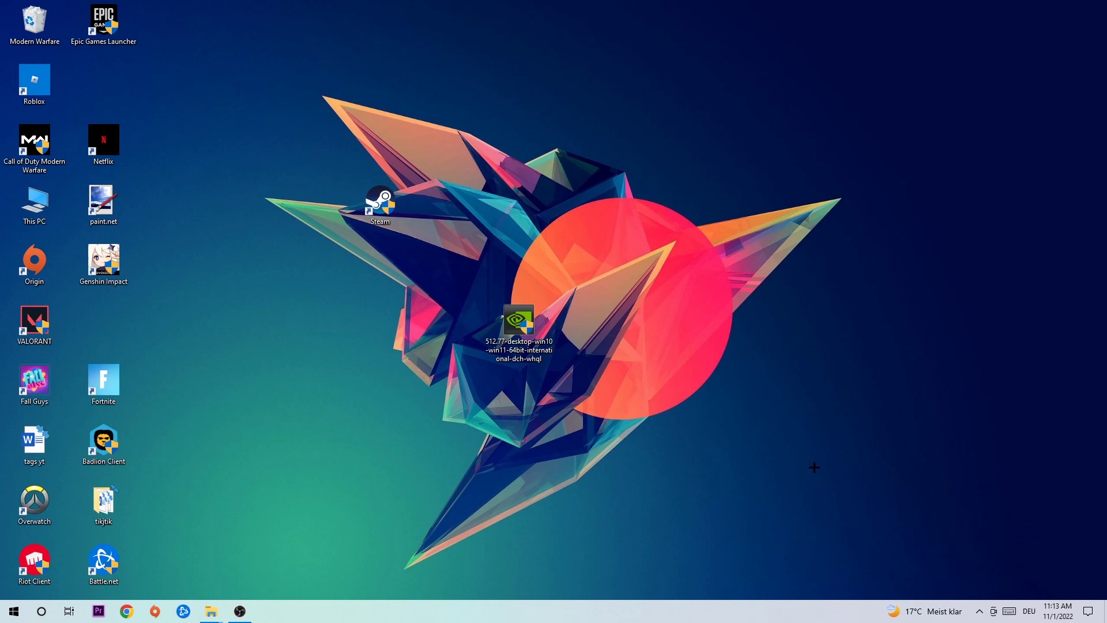
pyautogui.press('super+r')
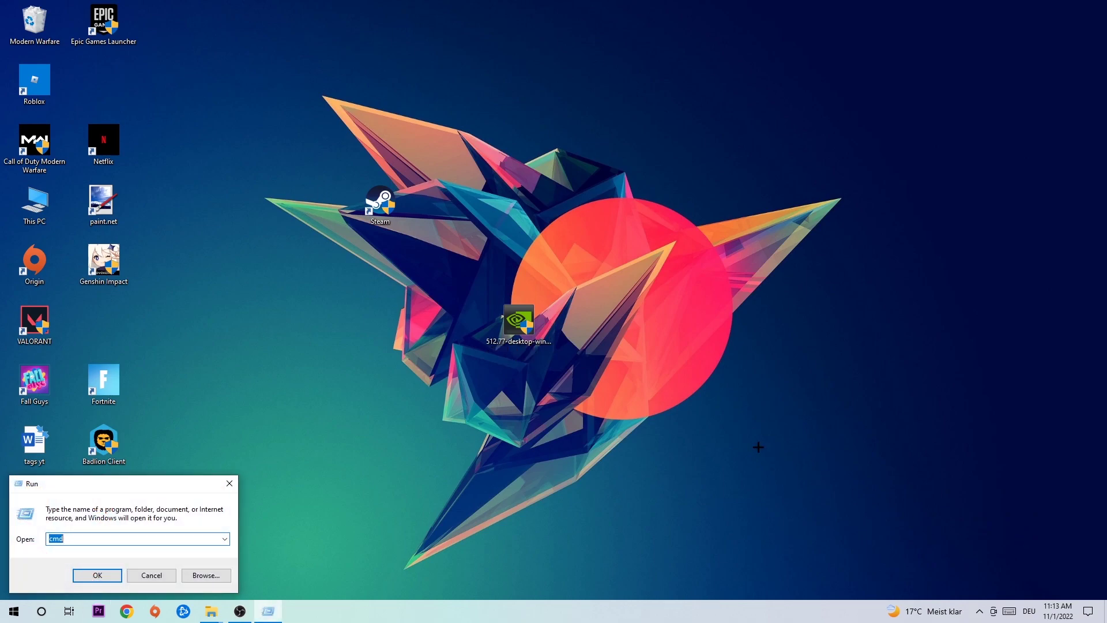
pyautogui.moveTo(174, 481); pyautogui.dragTo(491, 295)
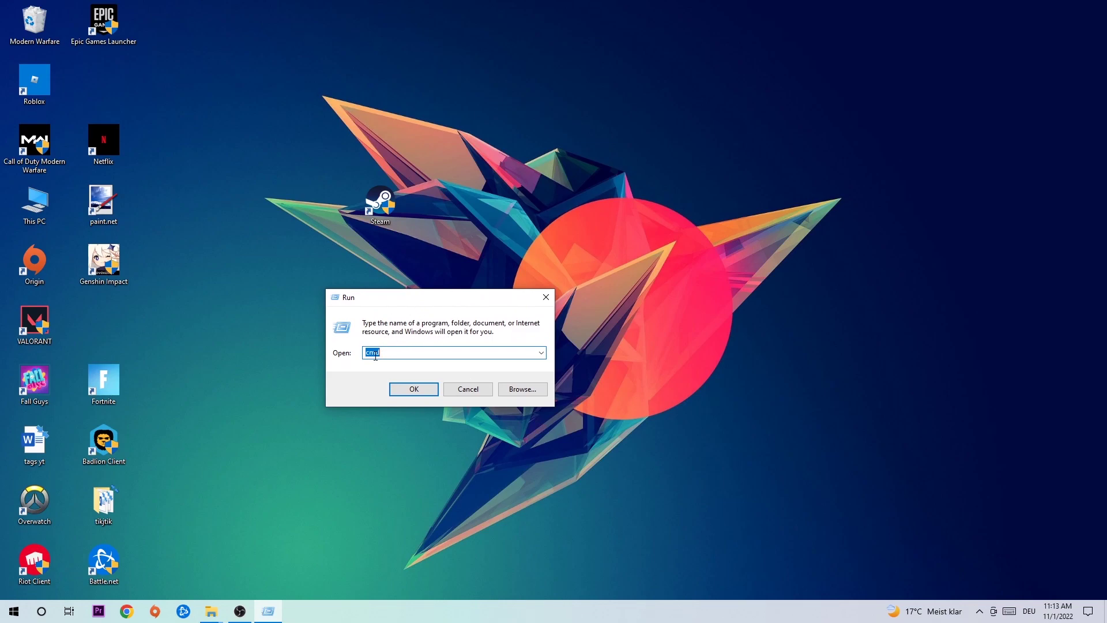
pyautogui.click(414, 388)
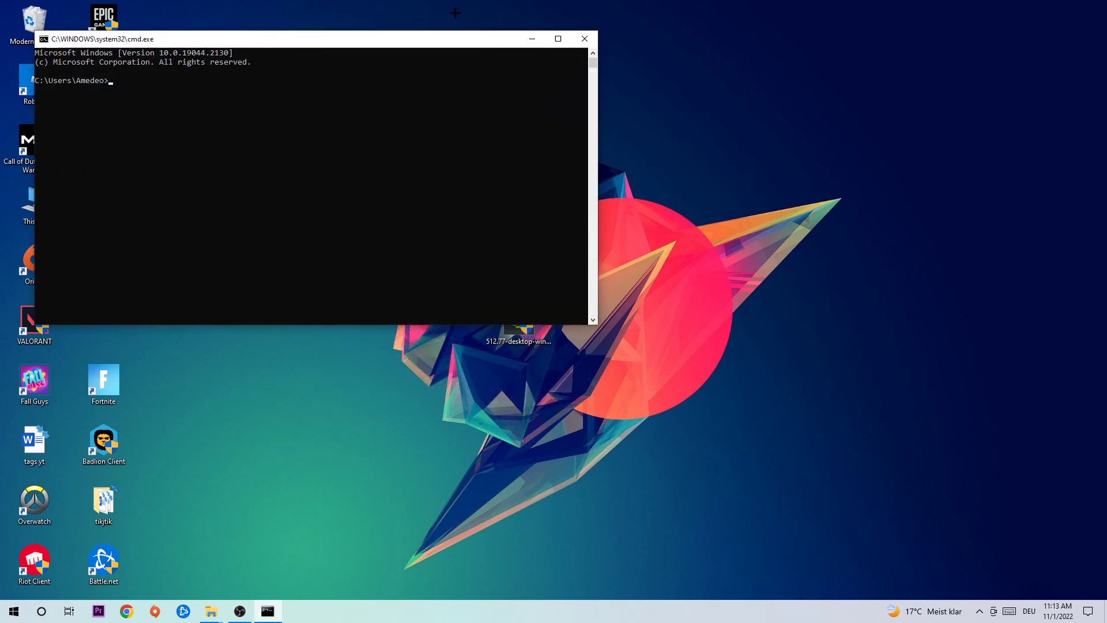
pyautogui.doubleClick(554, 39)
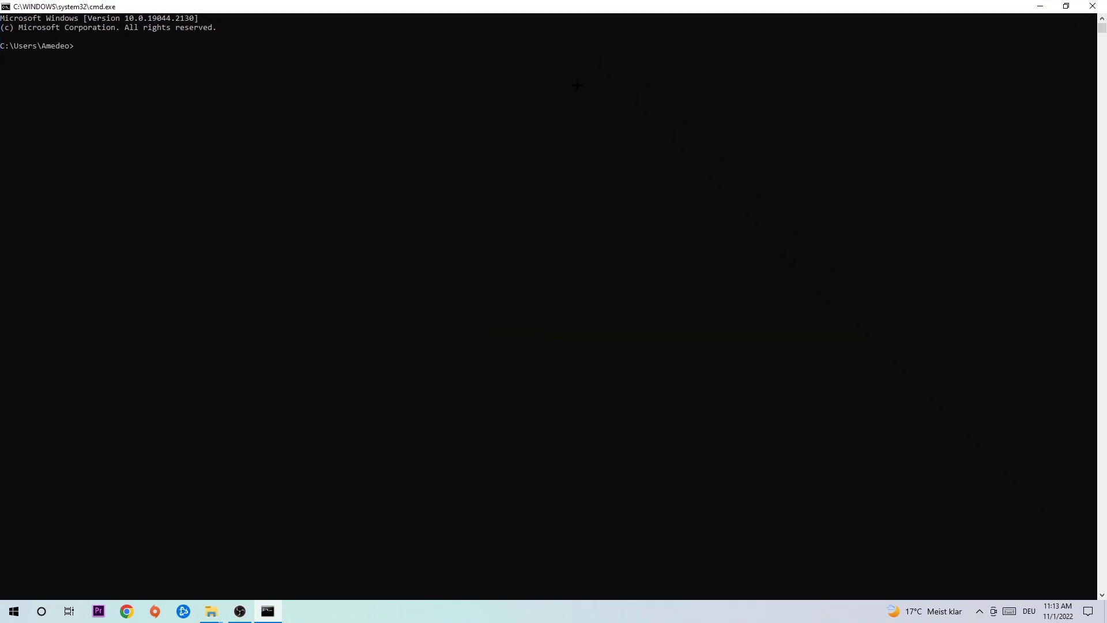
pyautogui.write('ipcon')
pyautogui.write('fig /')
pyautogui.write('f')
pyautogui.write('lushdns')
pyautogui.press('Return')
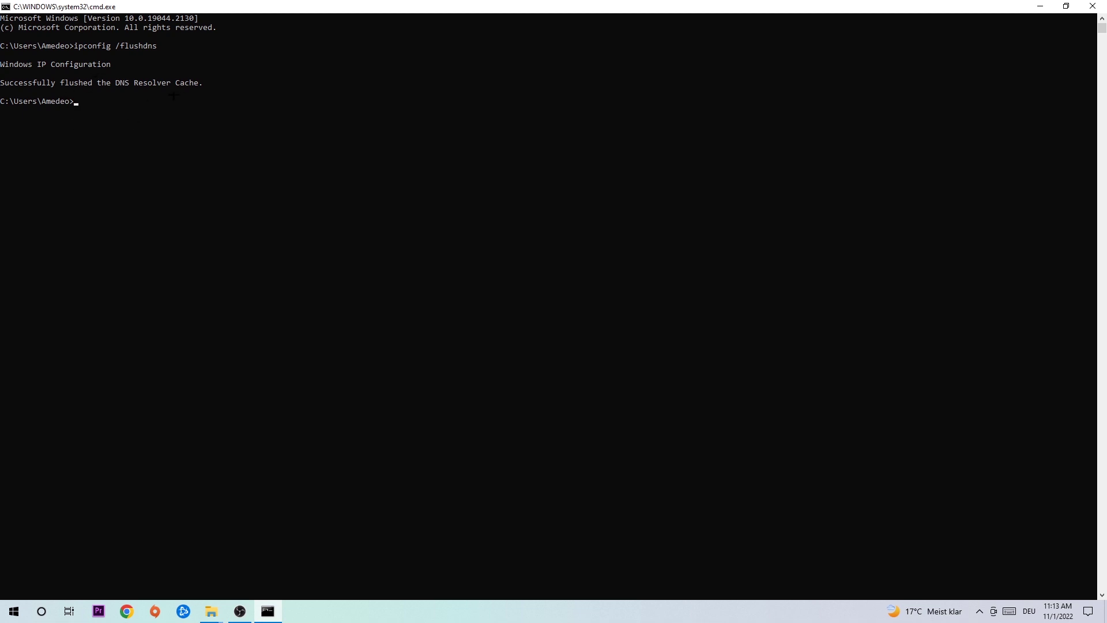
# Step: Close Command Prompt and go to the Network & Internet page in Windows Settings
pyautogui.click(1092, 7)
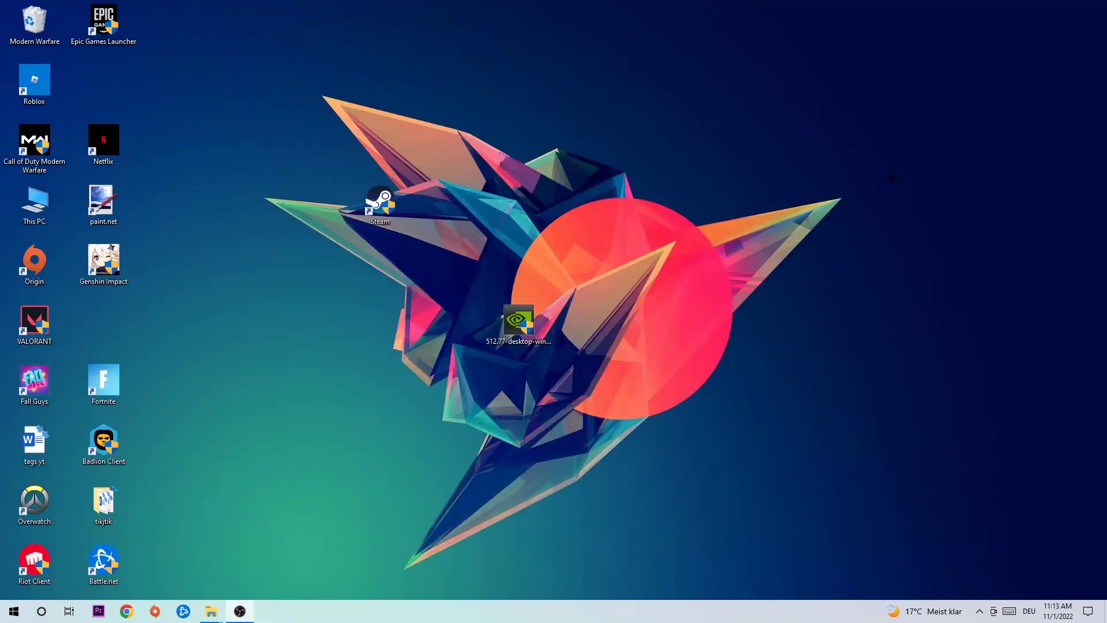
pyautogui.click(15, 611)
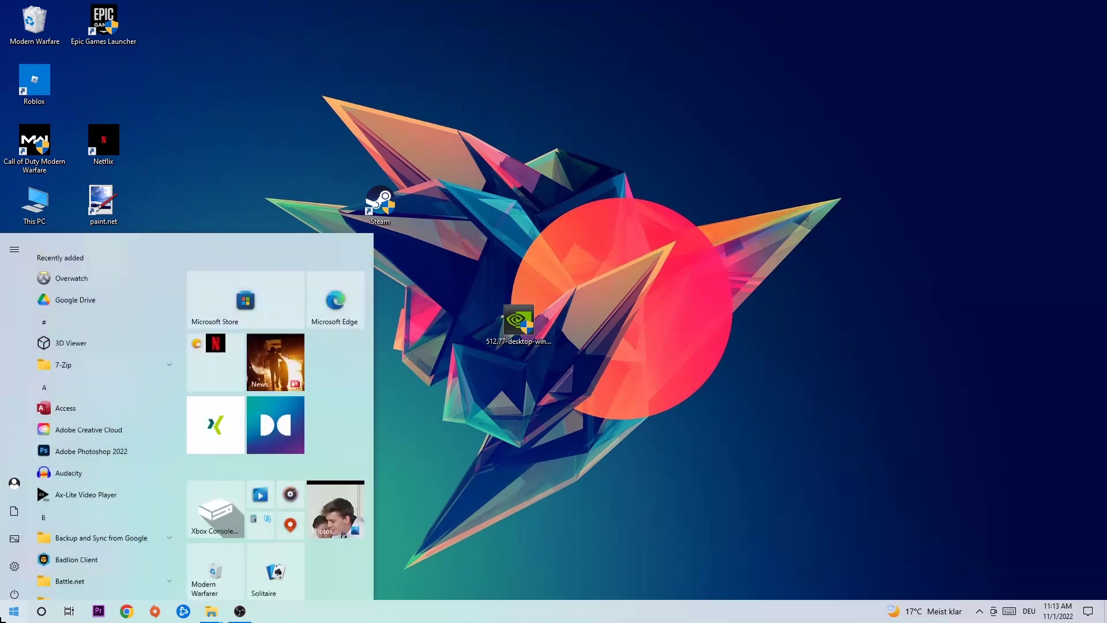
pyautogui.click(14, 560)
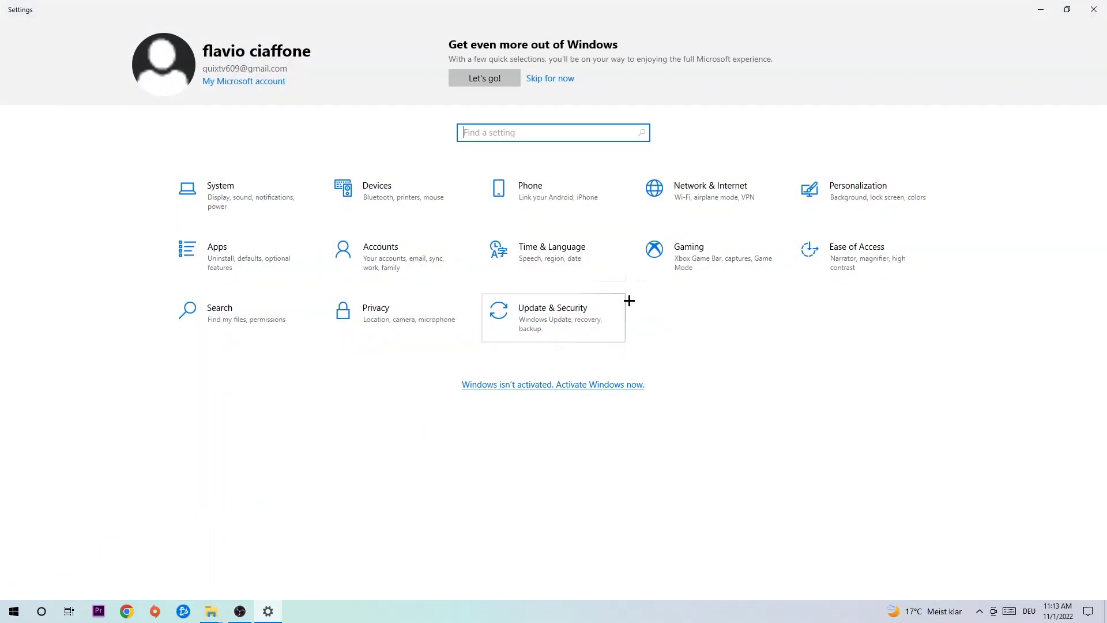
pyautogui.click(729, 188)
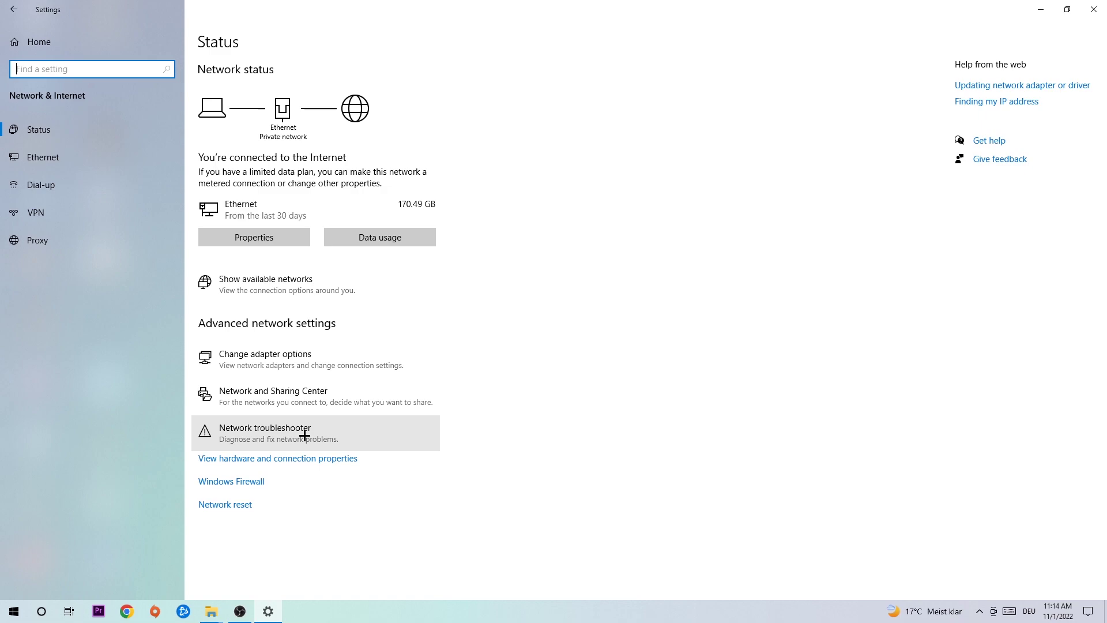
# Step: Reach Ethernet Properties through Network and Sharing Center and the Ethernet Status dialog
pyautogui.click(336, 395)
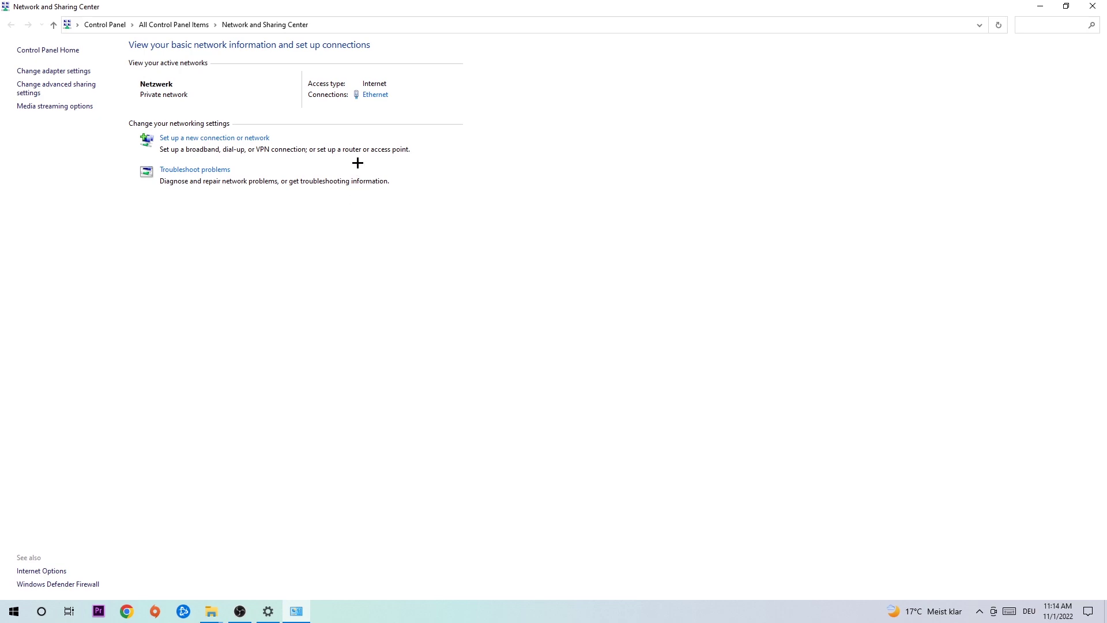
pyautogui.click(376, 96)
pyautogui.moveTo(468, 188); pyautogui.dragTo(402, 140)
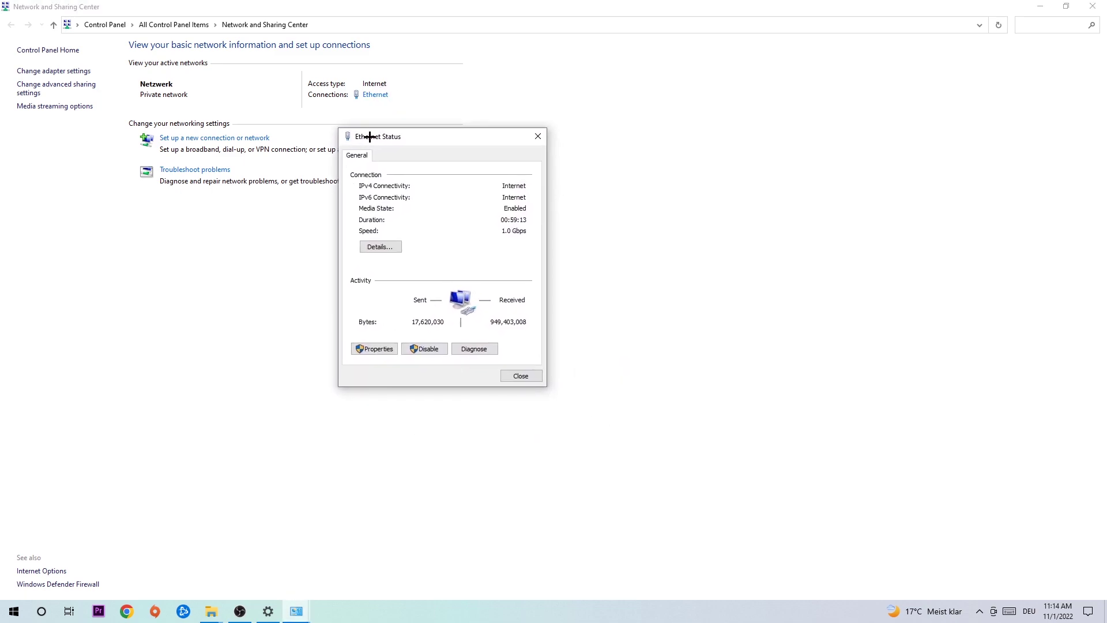
pyautogui.click(376, 350)
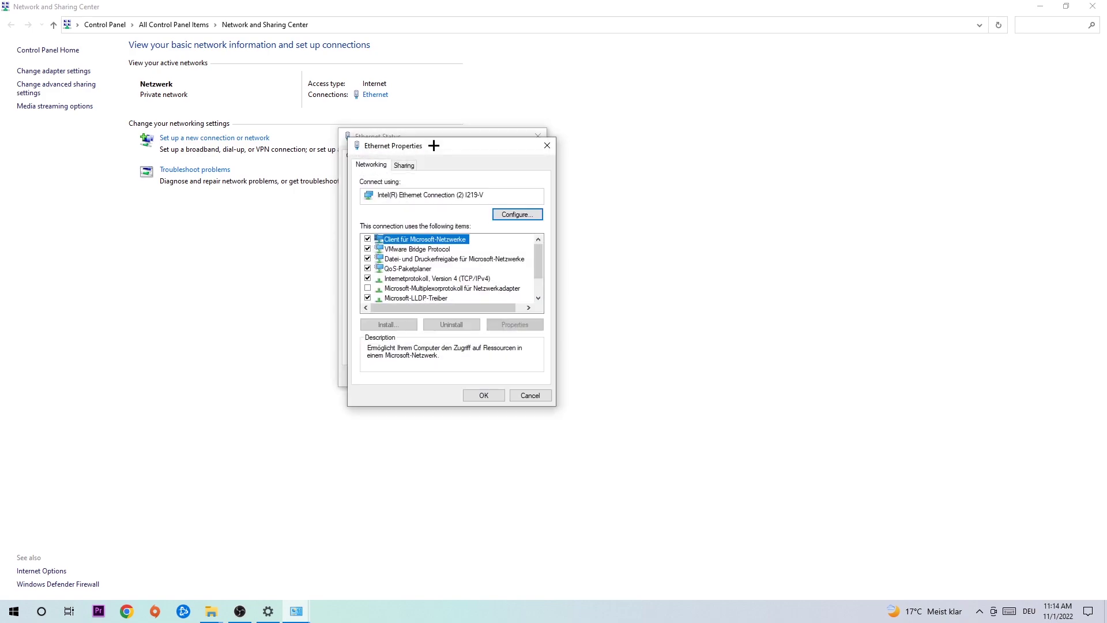
pyautogui.moveTo(434, 145); pyautogui.dragTo(445, 103)
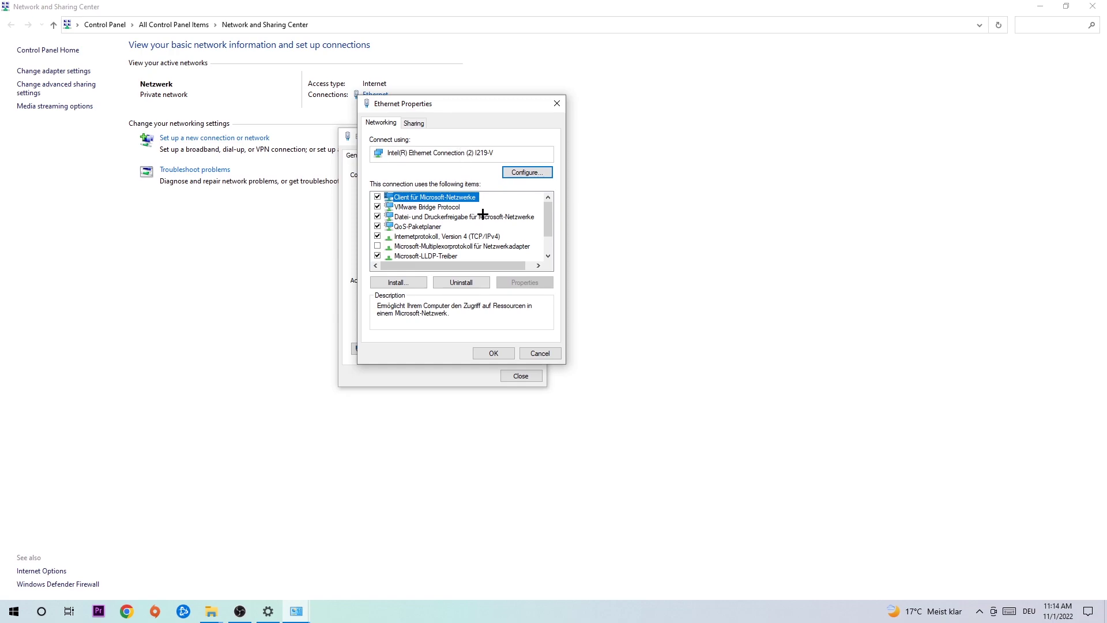
# Step: In Internetprotokoll, Version 4 (TCP/IPv4), choose 'Use the following DNS server addresses'
pyautogui.doubleClick(424, 238)
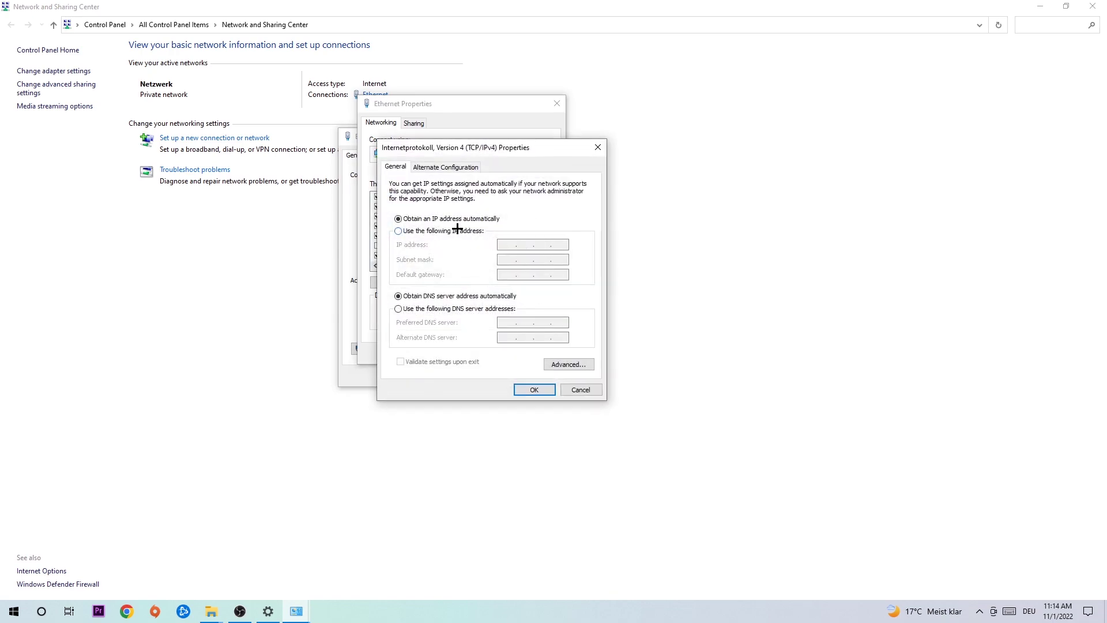
pyautogui.click(410, 309)
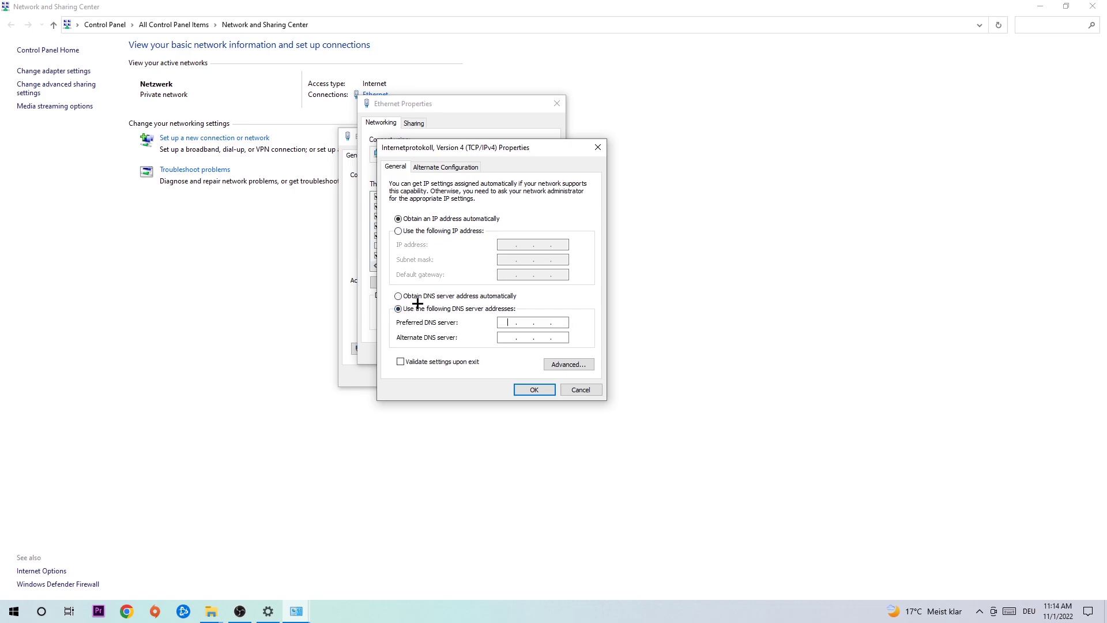